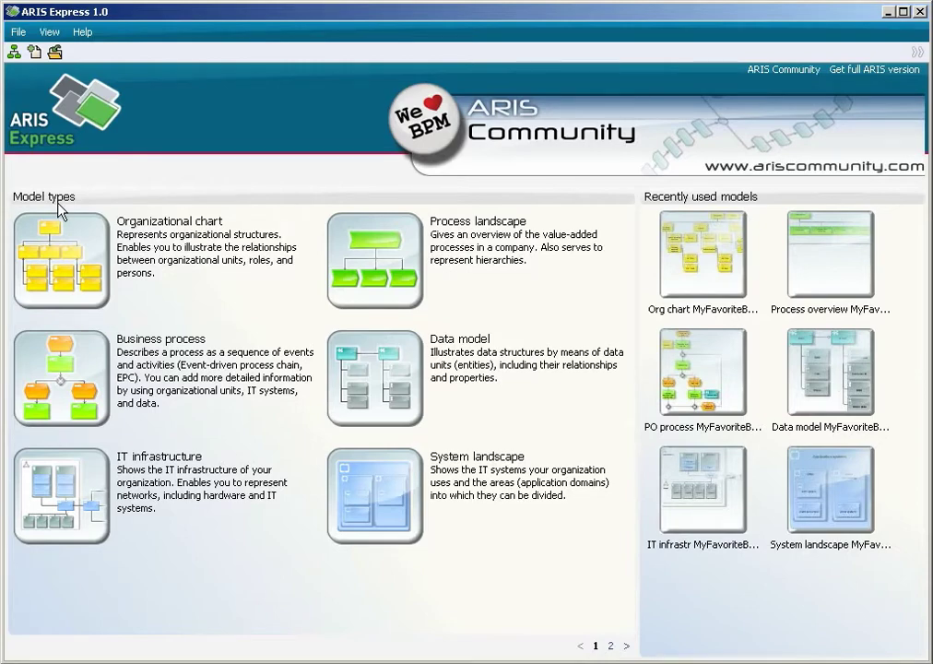
Create a new Business process model and set its zoom to 100 %
{"action": "left_click", "coordinate": [63, 386]}
{"action": "left_click", "coordinate": [449, 51]}
{"action": "left_click", "coordinate": [432, 128]}
{"action": "left_click", "coordinate": [920, 95]}
{"action": "left_click", "coordinate": [921, 95]}
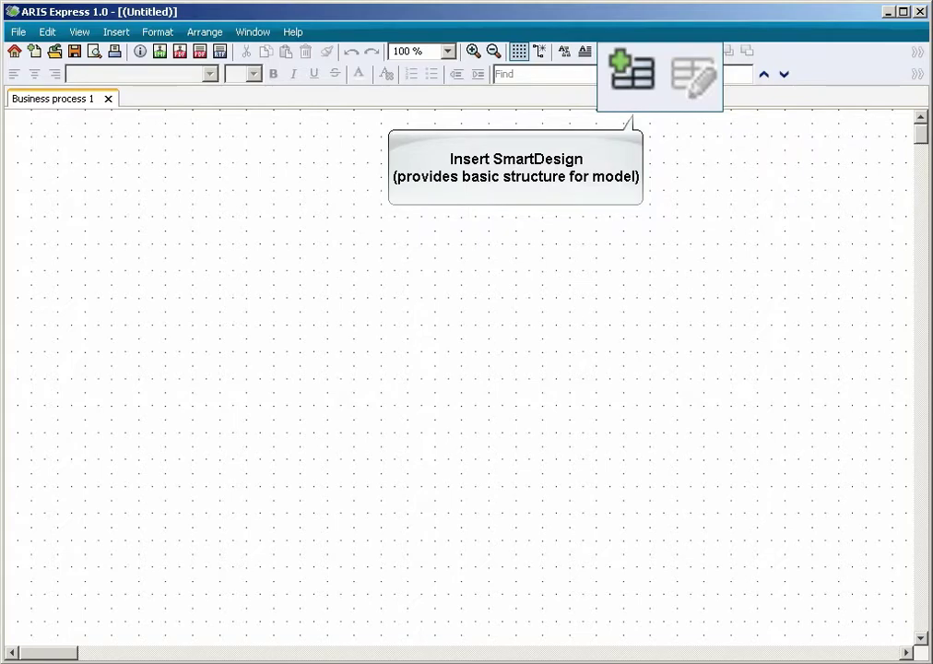
Insert a SmartDesign sequence with start event "Customer wants to buy a book" and activity "Open online shop", assigning role "Customer" and IT system "Order system" to the activity
{"action": "left_click", "coordinate": [648, 53]}
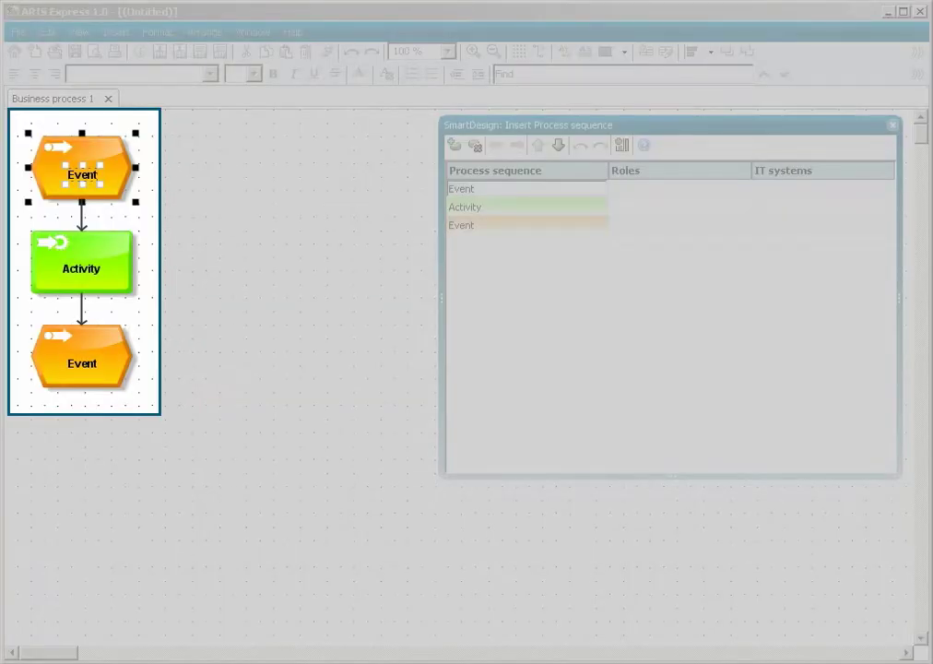
{"action": "type", "text": "Customer wants to buy a book"}
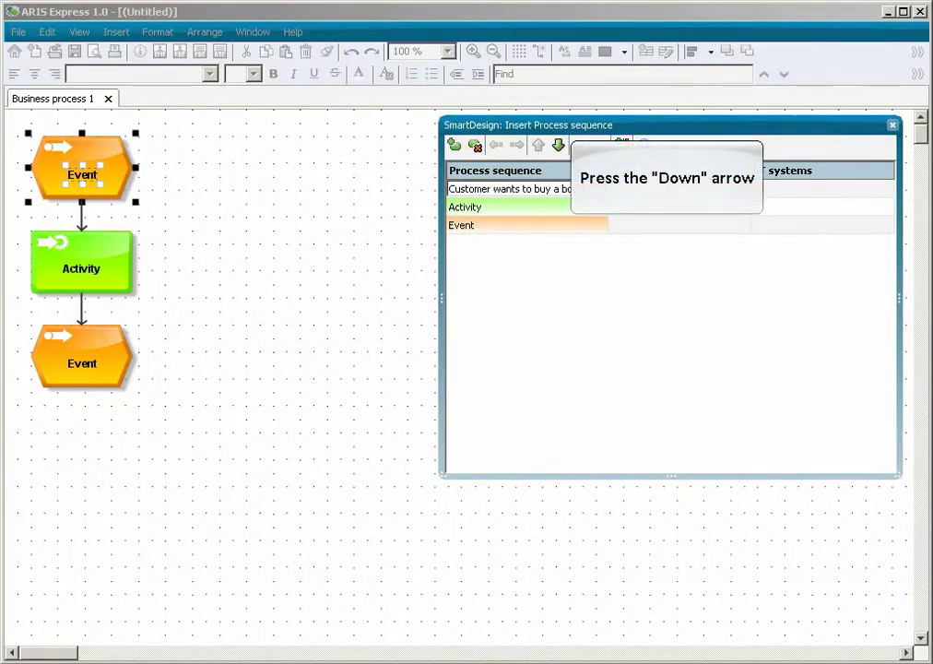
{"action": "key", "text": "Down"}
{"action": "key", "text": "Down"}
{"action": "type", "text": "Open online shop"}
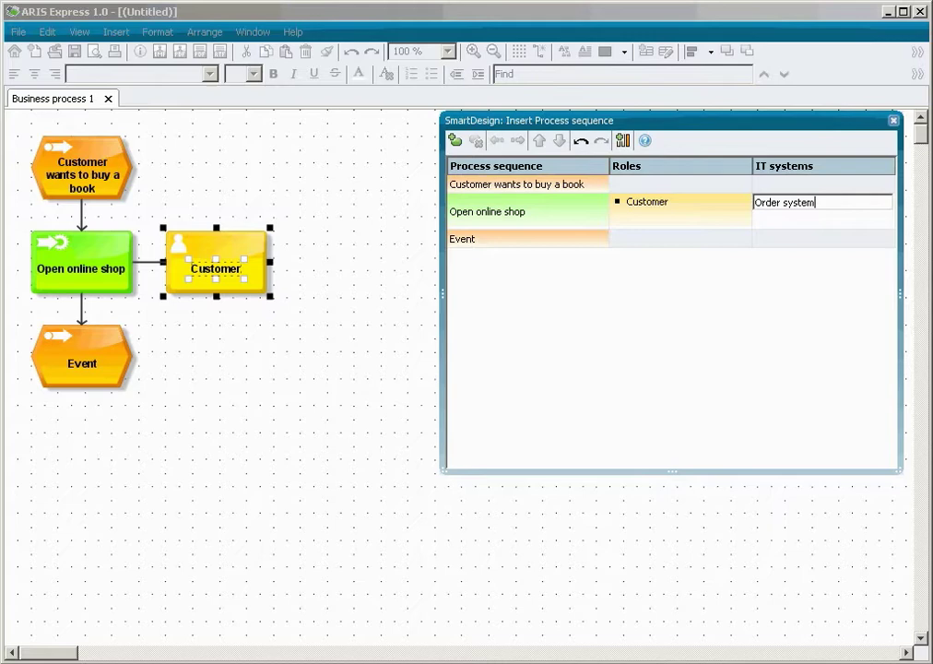
{"action": "key", "text": "Return"}
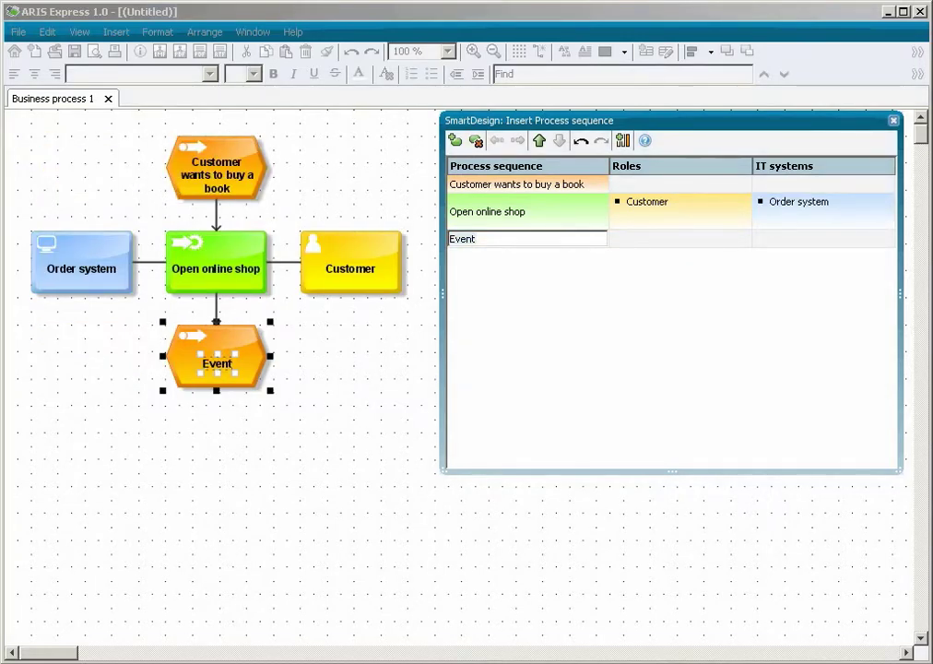
Name the sequence's end event "Book found" and append the activity "Add book to basket"
{"action": "type", "text": "Book found"}
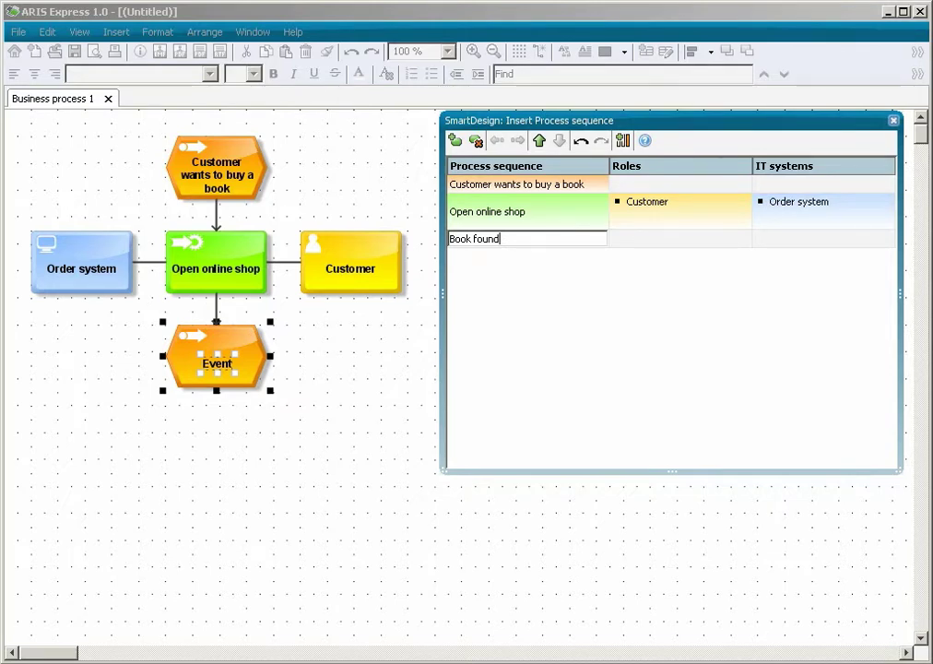
{"action": "key", "text": "Return"}
{"action": "type", "text": "Add book to basket"}
Append the activities "Enter payment data" and "Send order" and the closing event "Order complete" to the process sequence
{"action": "key", "text": "Return"}
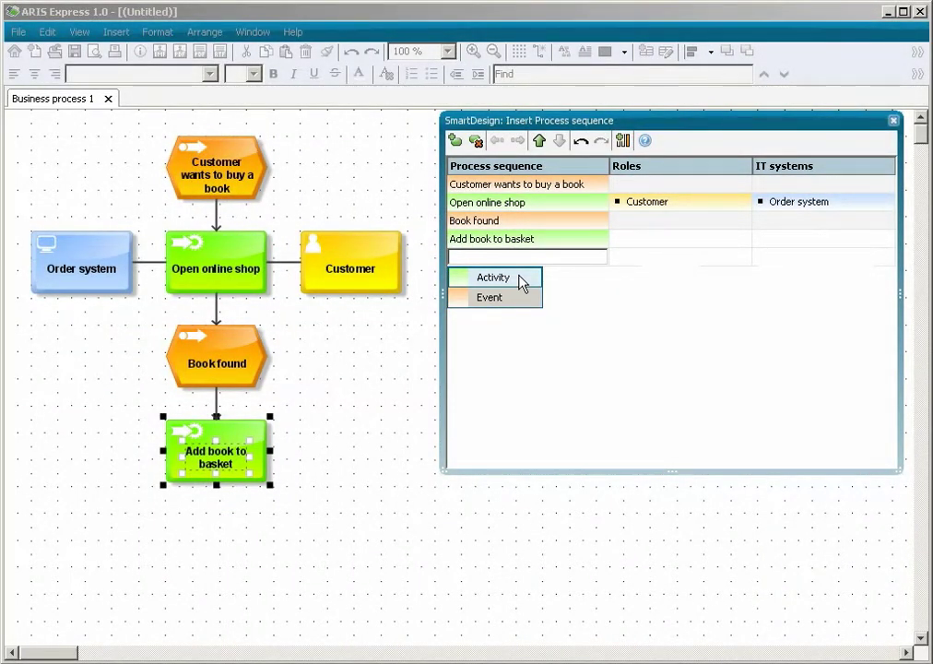
{"action": "left_click", "coordinate": [520, 280]}
{"action": "type", "text": "Enter payment data"}
{"action": "key", "text": "Return"}
{"action": "left_click", "coordinate": [522, 297]}
{"action": "type", "text": "Send order"}
{"action": "key", "text": "Return"}
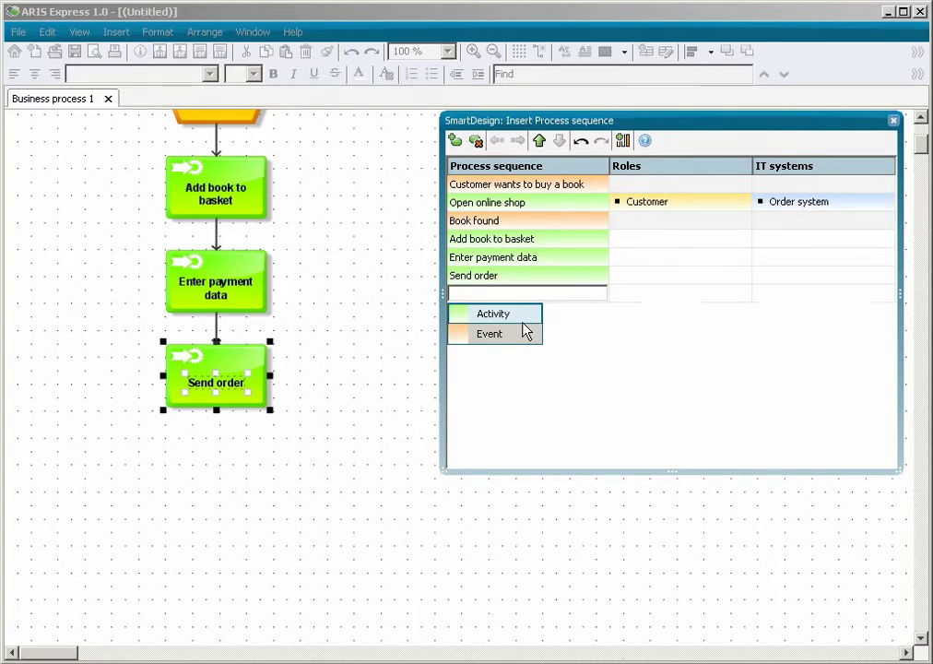
{"action": "left_click", "coordinate": [526, 334]}
{"action": "type", "text": "Order complete"}
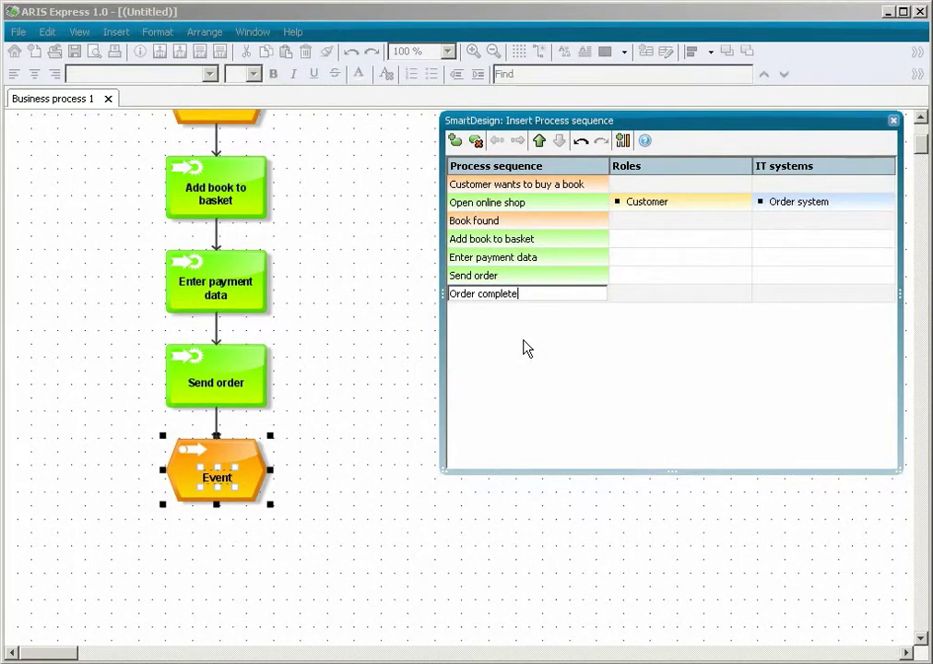
Show the Output documents column, assign the output document "Order" to "Send order", and close the SmartDesign editor
{"action": "key", "text": "Up"}
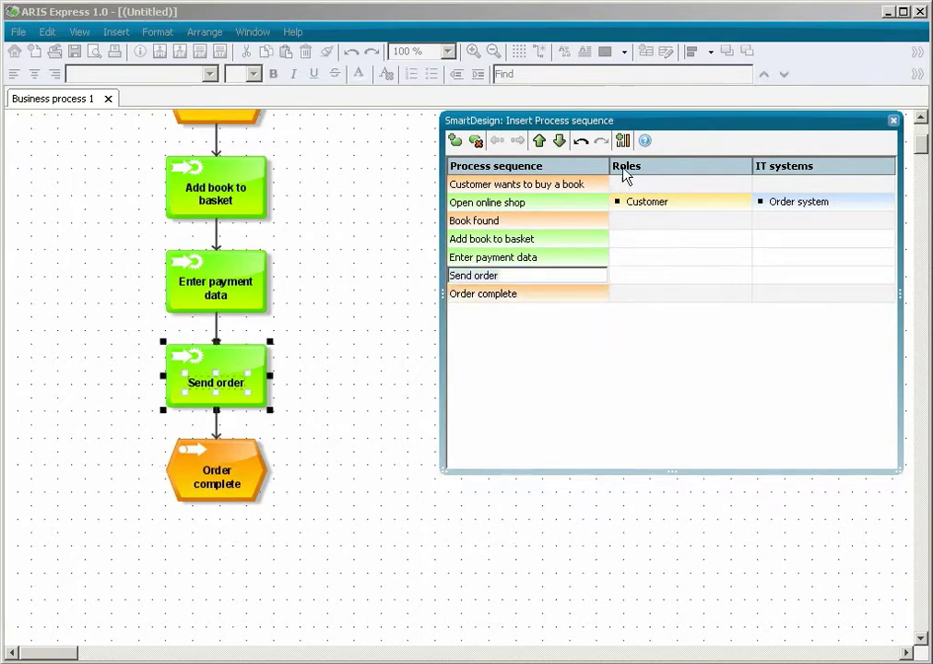
{"action": "left_click", "coordinate": [624, 141]}
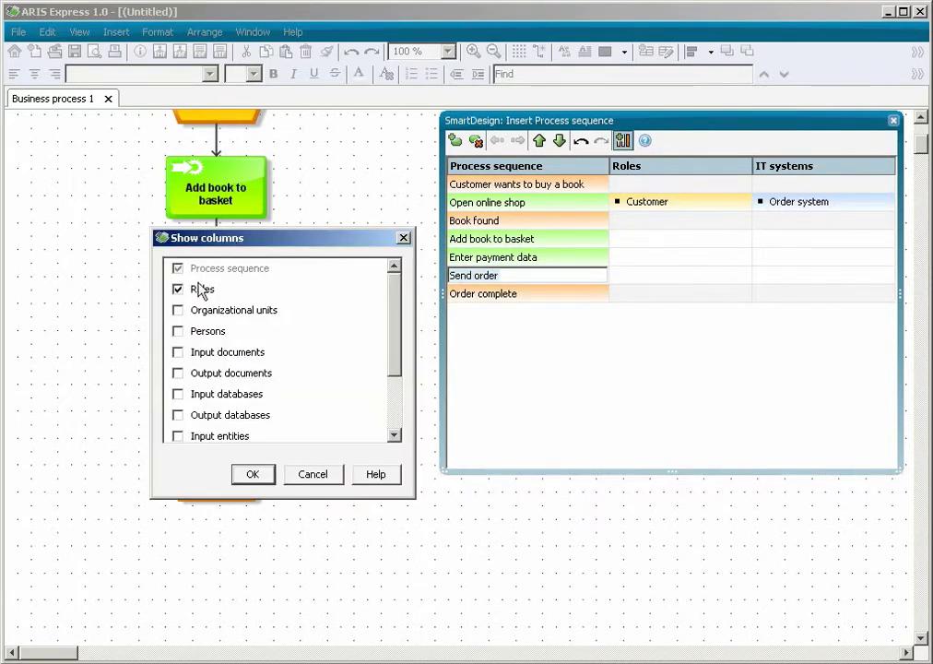
{"action": "left_click", "coordinate": [178, 373]}
{"action": "left_click", "coordinate": [253, 475]}
{"action": "key", "text": "Tab"}
{"action": "type", "text": "Order"}
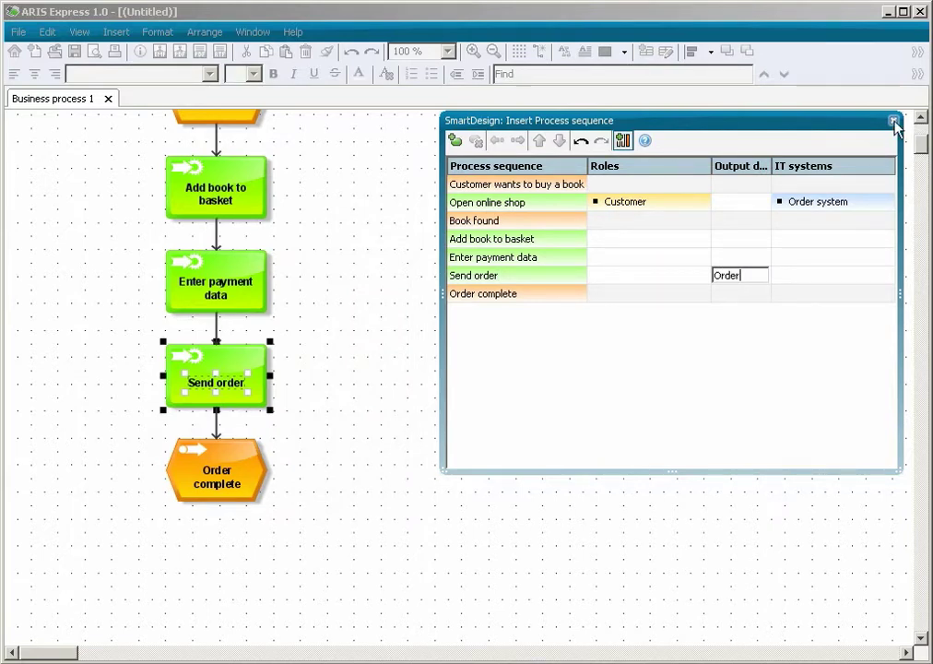
{"action": "left_click", "coordinate": [894, 121]}
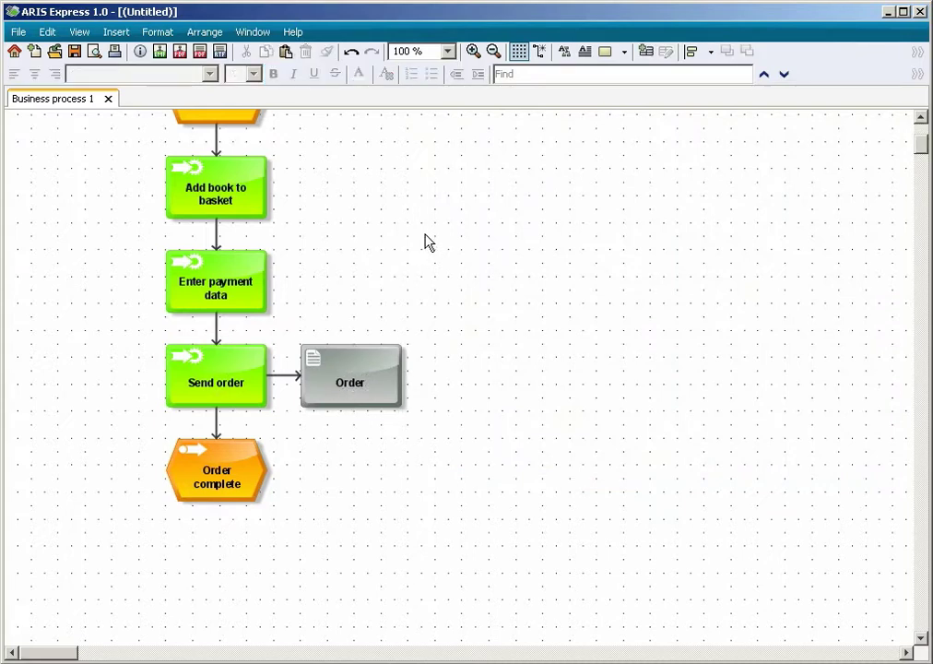
Edit the process sequence with SmartDesign and insert the activity "Find book title" directly after "Open online shop"
{"action": "left_click", "coordinate": [448, 51]}
{"action": "left_click", "coordinate": [445, 218]}
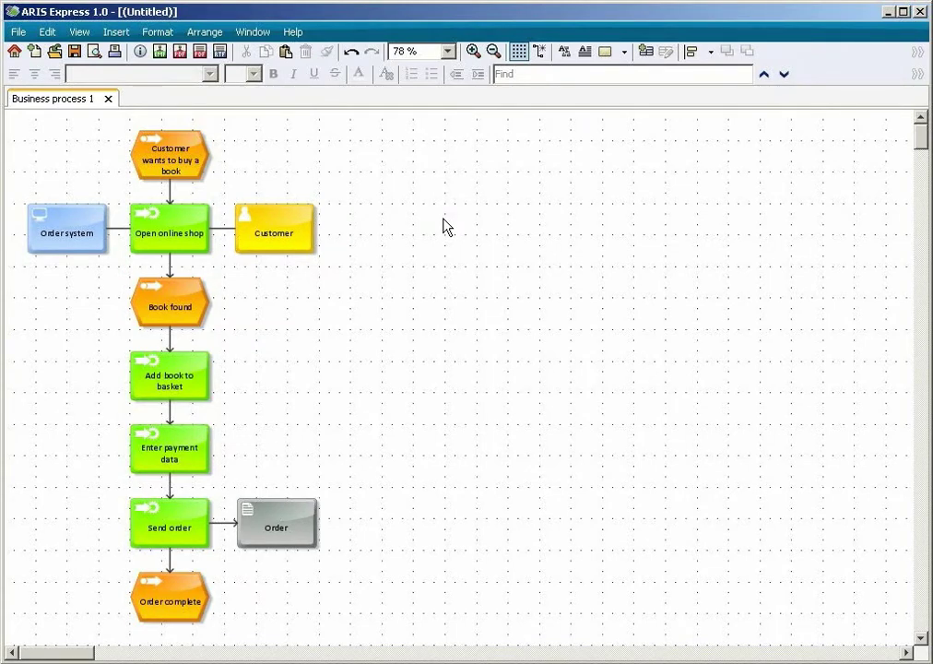
{"action": "left_click", "coordinate": [177, 228]}
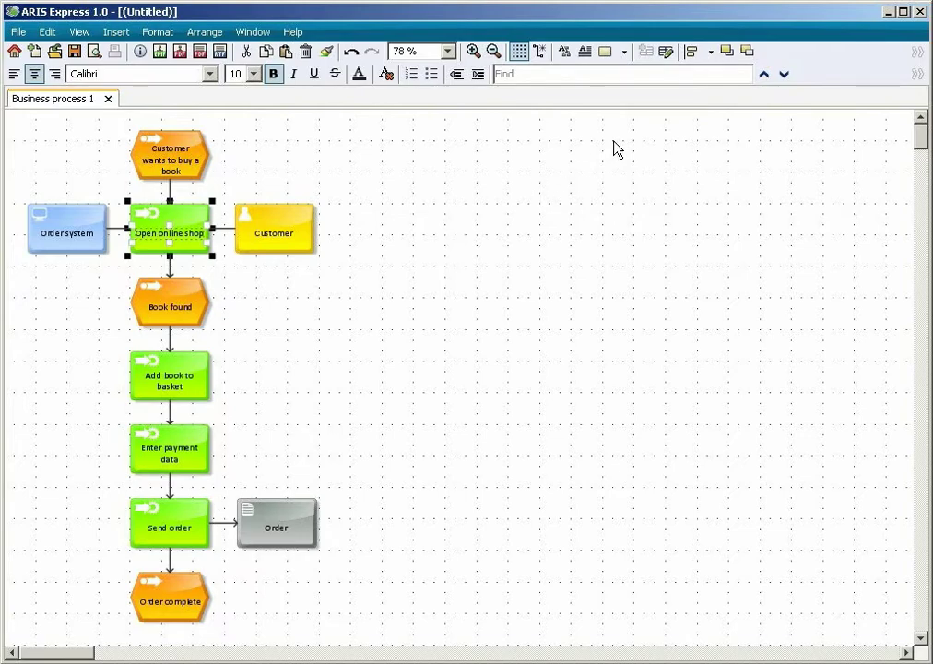
{"action": "left_click", "coordinate": [665, 51]}
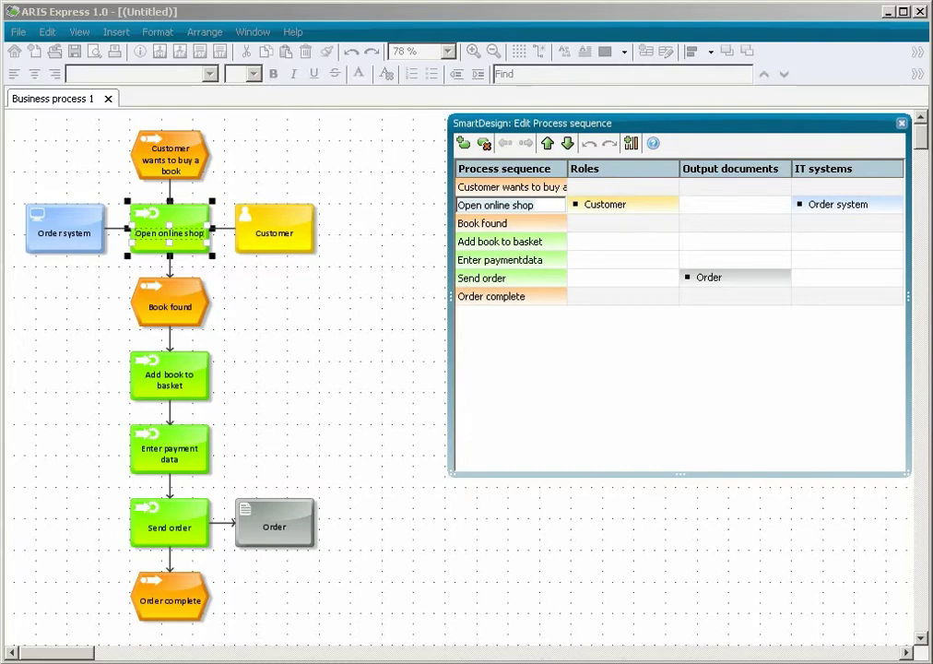
{"action": "key", "text": "Return"}
{"action": "type", "text": "Find book title"}
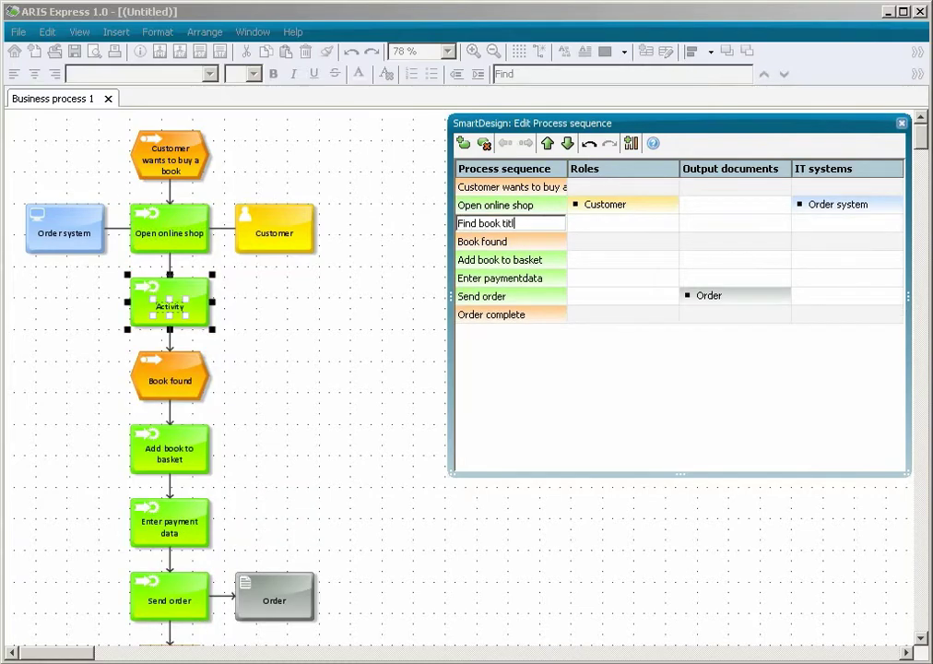
{"action": "key", "text": "Tab"}
{"action": "type", "text": "Role"}
{"action": "left_click", "coordinate": [902, 122]}
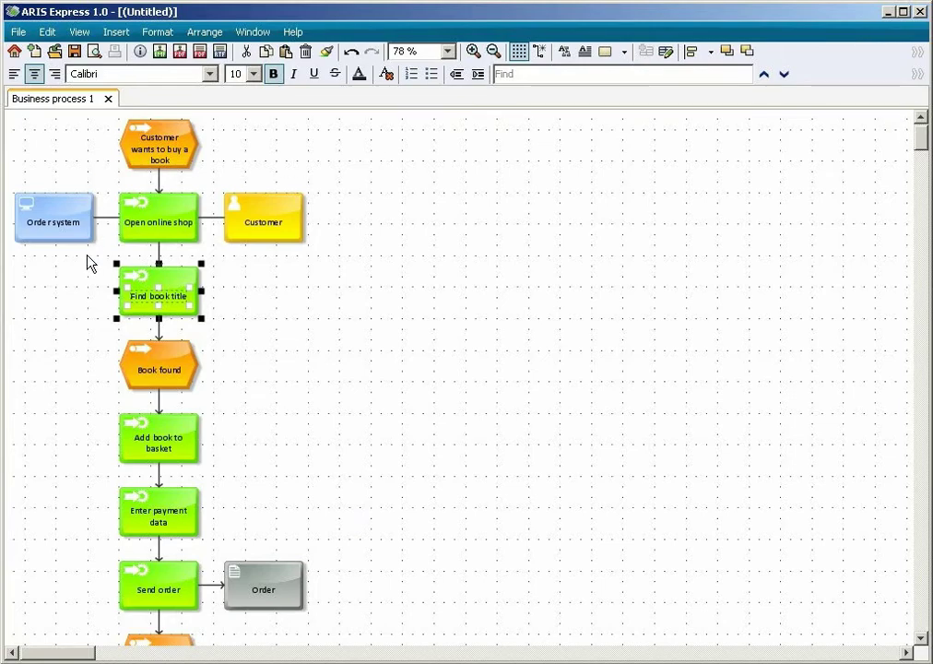
Insert vertical space between the "Find book title" activity and the "Book found" event
{"action": "left_click_drag", "start_coordinate": [78, 258], "coordinate": [235, 556]}
{"action": "left_click", "coordinate": [448, 50]}
{"action": "left_click", "coordinate": [436, 230]}
{"action": "right_click", "coordinate": [360, 244]}
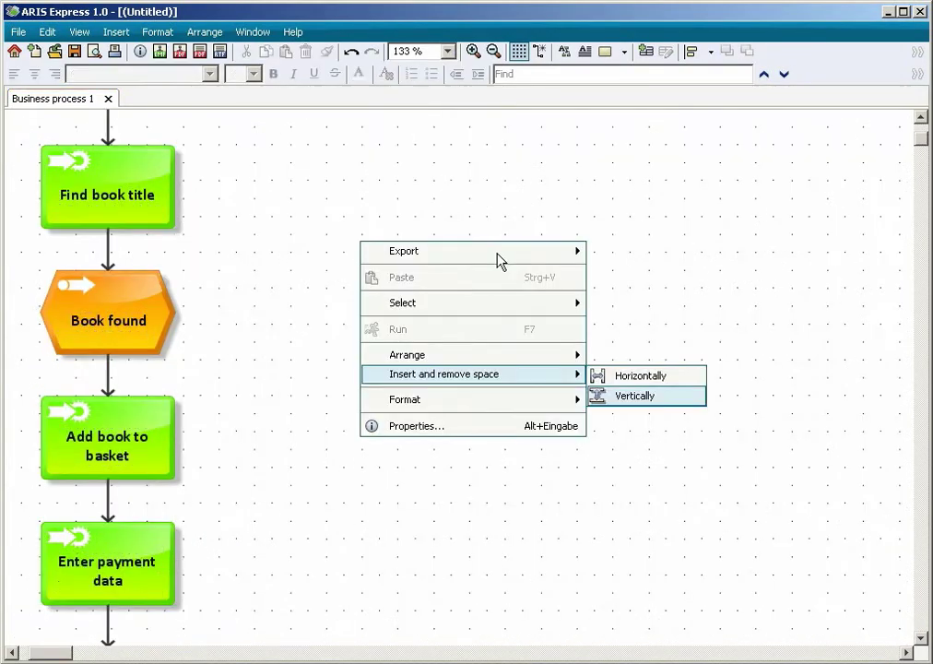
{"action": "left_click", "coordinate": [636, 397]}
{"action": "left_click_drag", "start_coordinate": [387, 212], "coordinate": [386, 295]}
Replace the connection between "Find book title" and "Book found" with an XOR rule connected to both
{"action": "key", "text": "Delete"}
{"action": "left_click", "coordinate": [83, 167]}
{"action": "left_click", "coordinate": [132, 253]}
{"action": "left_click", "coordinate": [113, 287]}
{"action": "left_click_drag", "start_coordinate": [33, 335], "coordinate": [111, 388]}
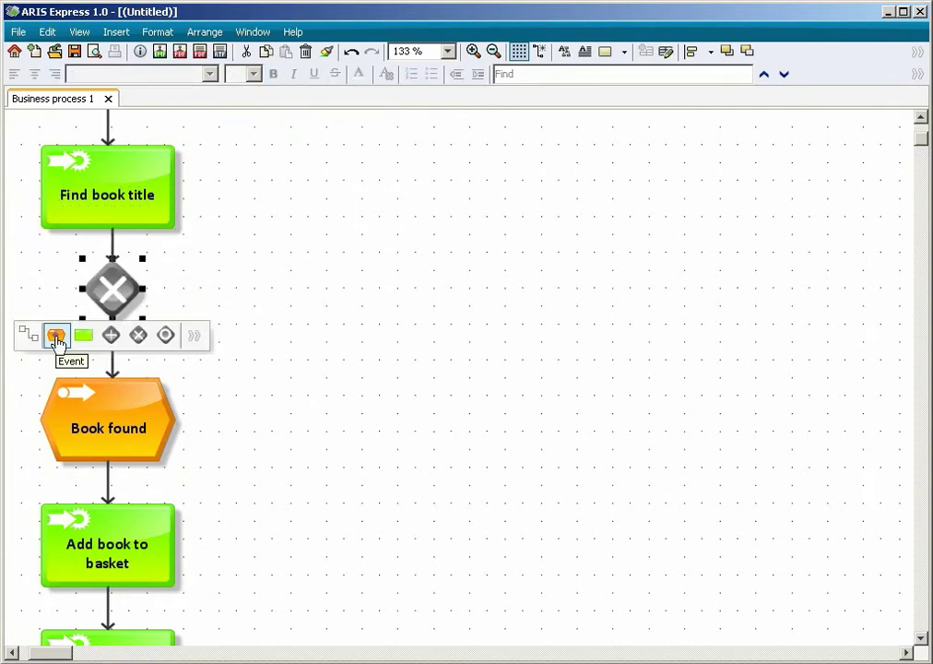
Branch from the XOR rule to a new event "Book not found", followed by a new activity "Leave online shop" below it
{"action": "left_click", "coordinate": [56, 337]}
{"action": "left_click", "coordinate": [540, 295]}
{"action": "type", "text": "Book not found"}
{"action": "left_click", "coordinate": [502, 351]}
{"action": "left_click", "coordinate": [552, 422]}
{"action": "type", "text": "Leave online shop"}
{"action": "left_click", "coordinate": [677, 444]}
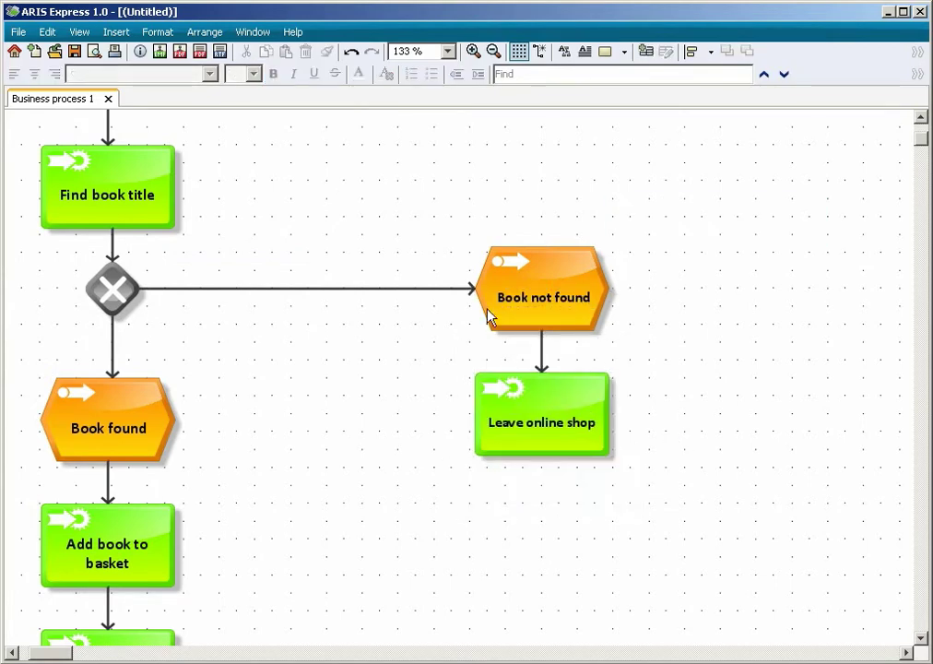
Connect the "Leave online shop" activity to the "Order complete" event
{"action": "left_click", "coordinate": [448, 51]}
{"action": "left_click", "coordinate": [438, 231]}
{"action": "left_click", "coordinate": [355, 360]}
{"action": "left_click_drag", "start_coordinate": [253, 407], "coordinate": [166, 611]}
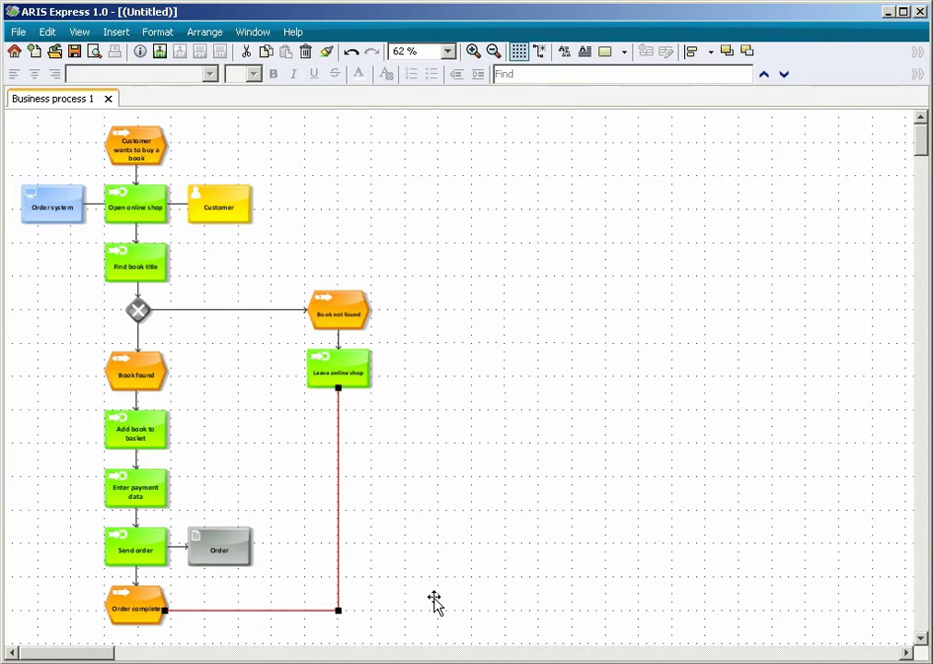
Review the "Book not found" branch in the SmartDesign process sequence editor and close it
{"action": "left_click", "coordinate": [356, 305]}
{"action": "left_click", "coordinate": [664, 53]}
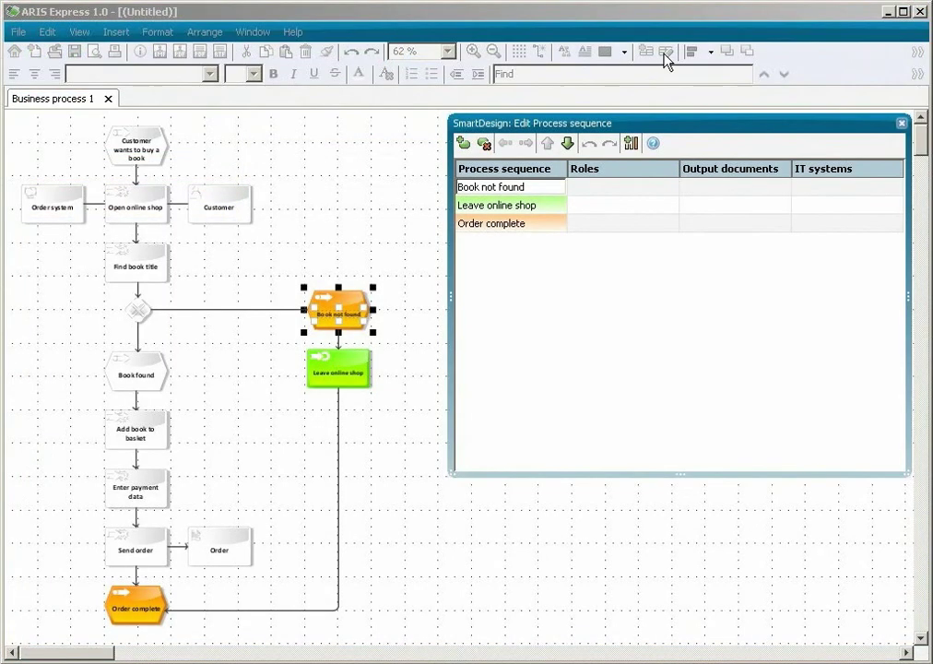
{"action": "left_click", "coordinate": [902, 123]}
Hide the grid on the modeling area
{"action": "left_click", "coordinate": [496, 136]}
{"action": "left_click", "coordinate": [519, 51]}
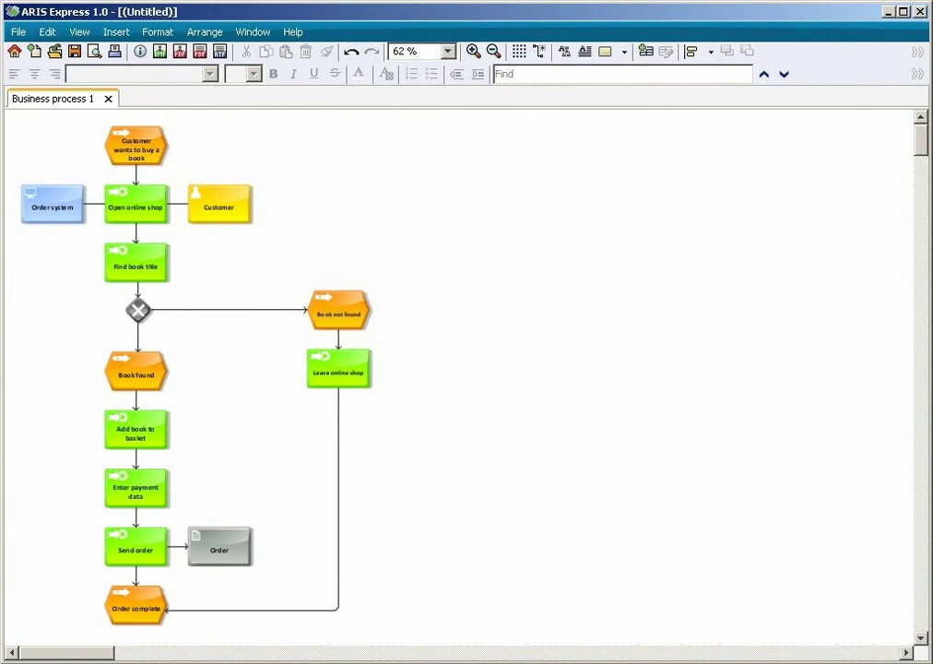